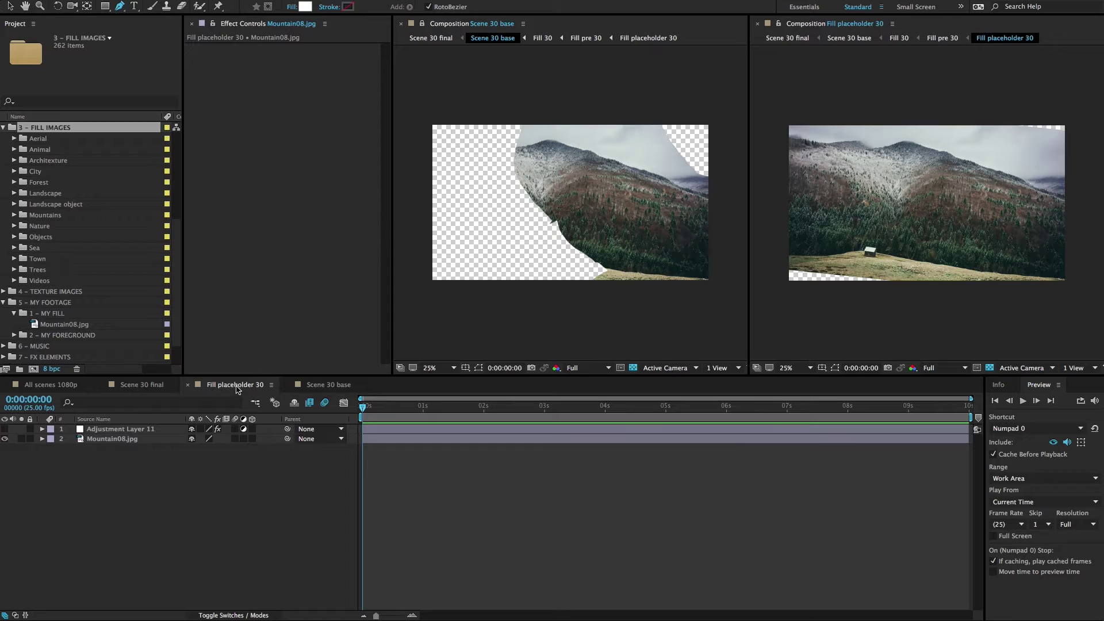
Step: Close the Fill placeholder 30 timeline so the Scene 30 base timeline is active
click(236, 389)
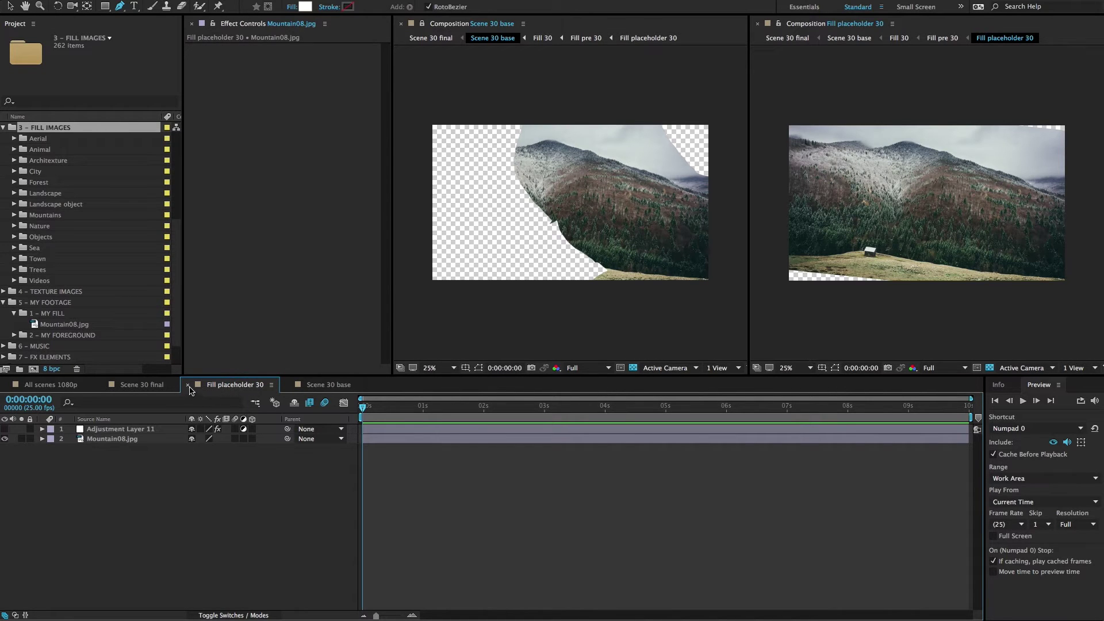
click(188, 386)
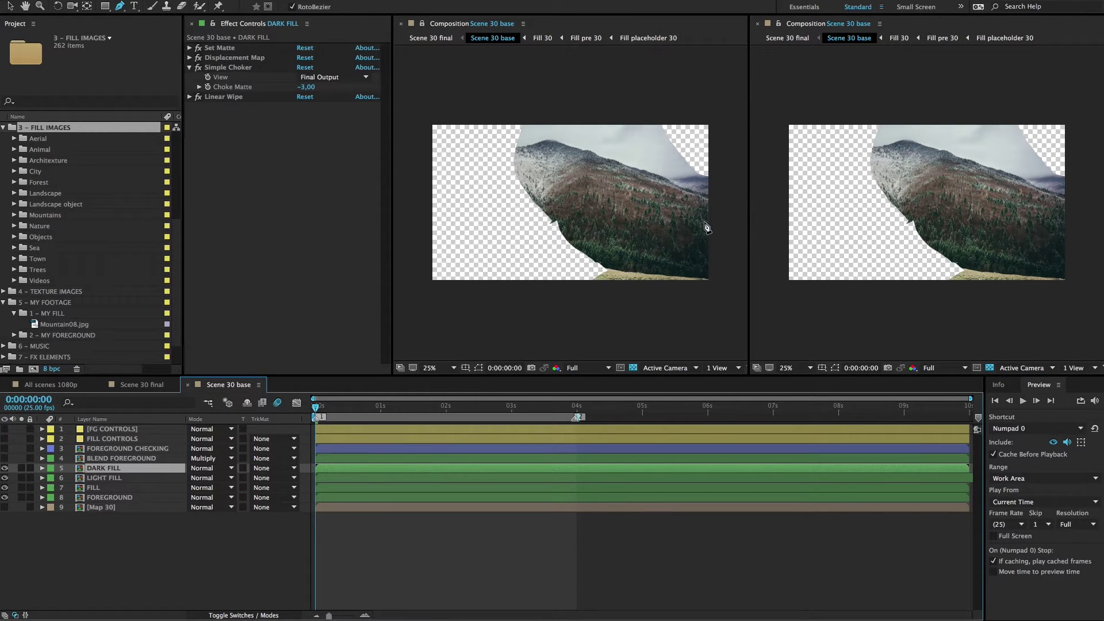
Step: Close the second viewer, fit Scene 30 base to the panel, and select the FG CONTROLS layer
click(758, 23)
click(423, 27)
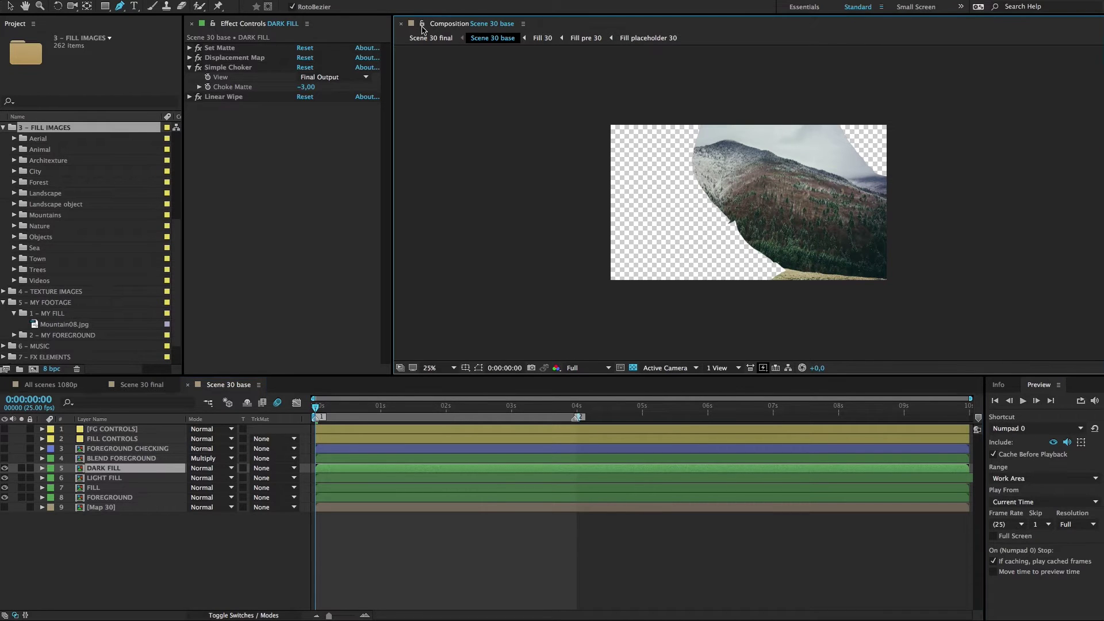
click(454, 379)
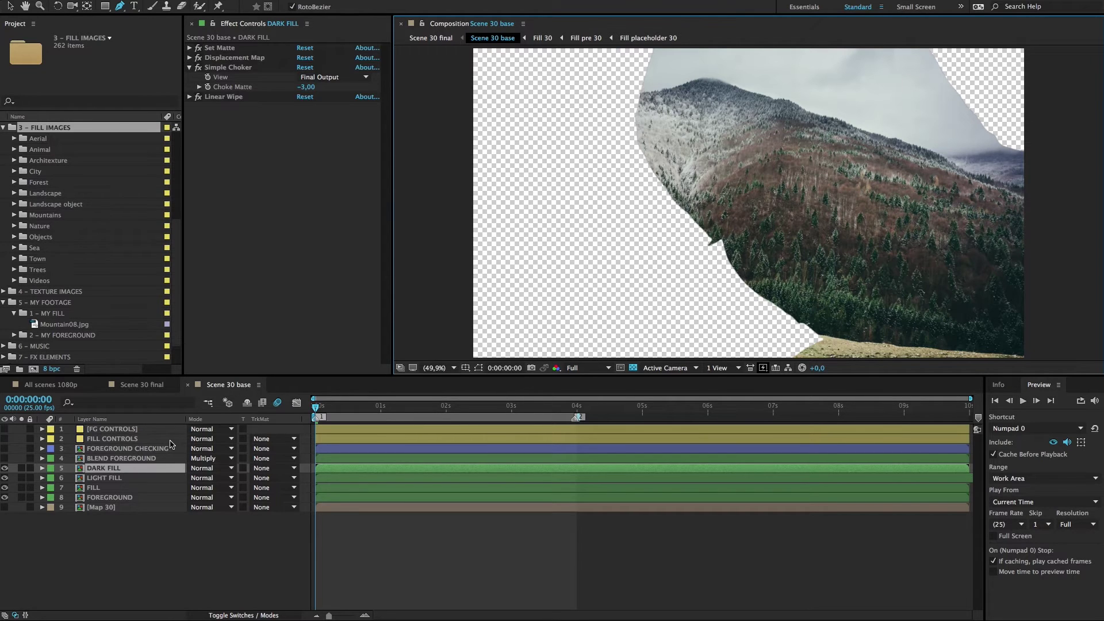
click(170, 431)
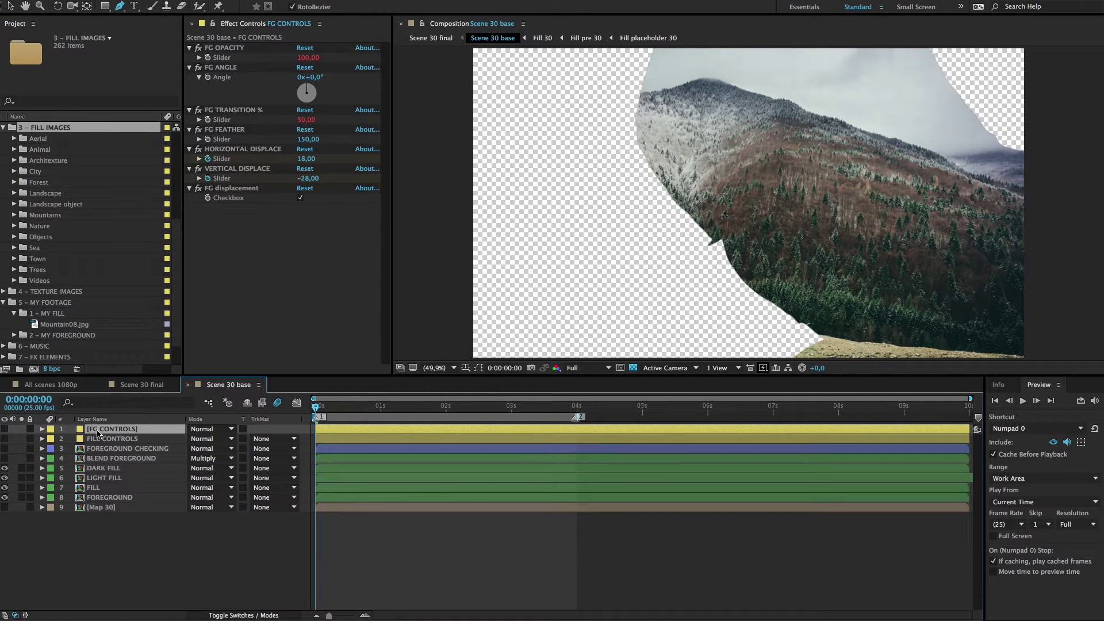
Step: Select the FILL CONTROLS layer to show its effects, and open the Window menu
click(128, 440)
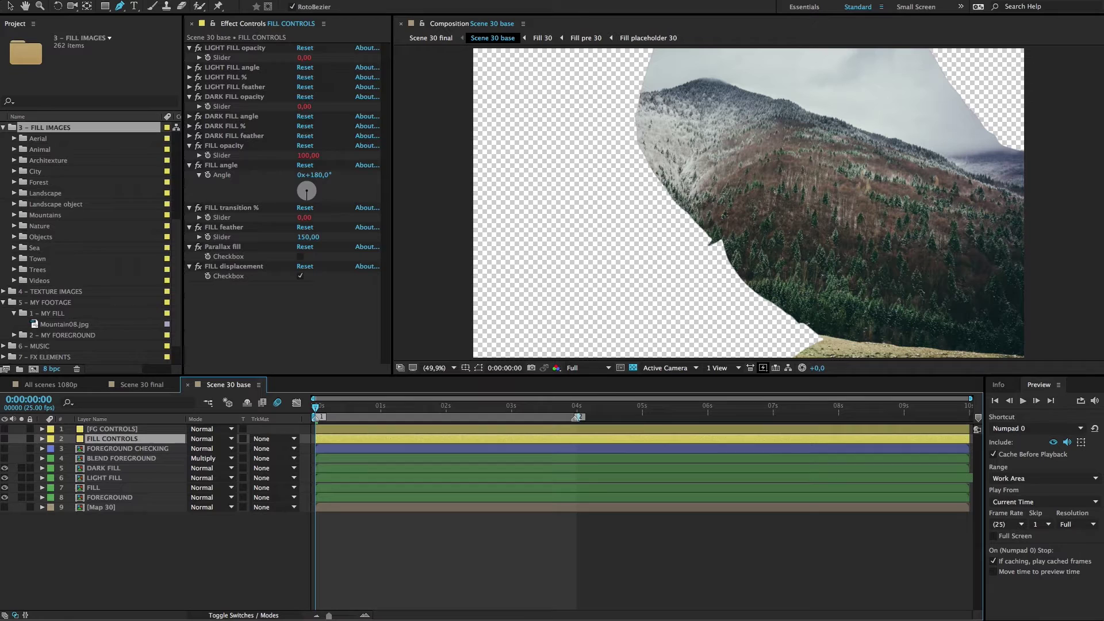
click(361, 0)
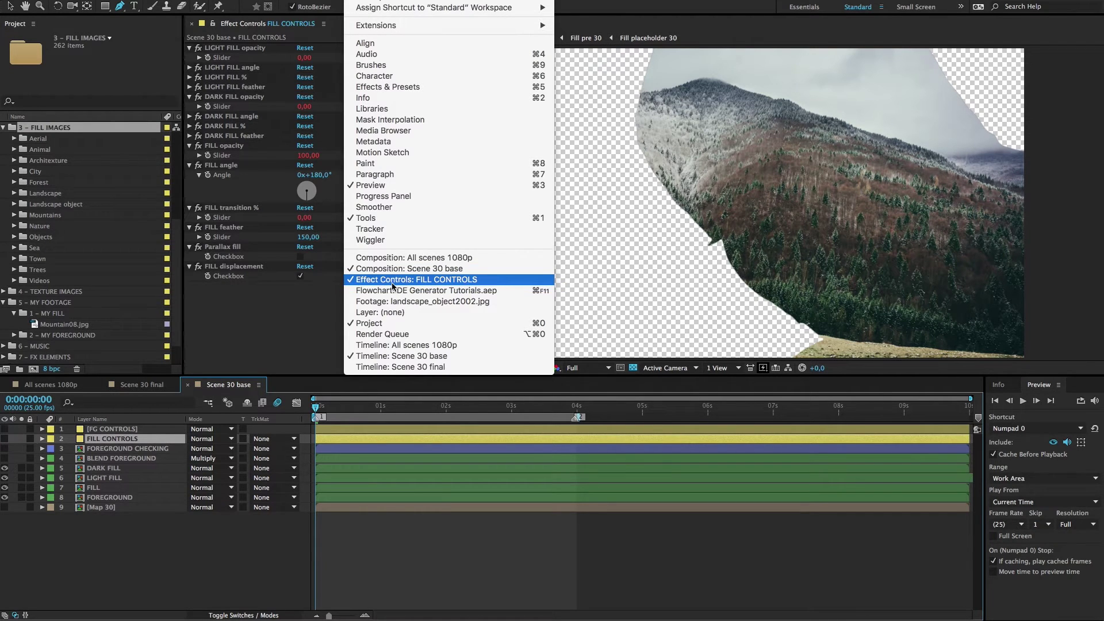
Step: Open Effect Controls: FILL CONTROLS and select the FILL opacity effect
click(363, 283)
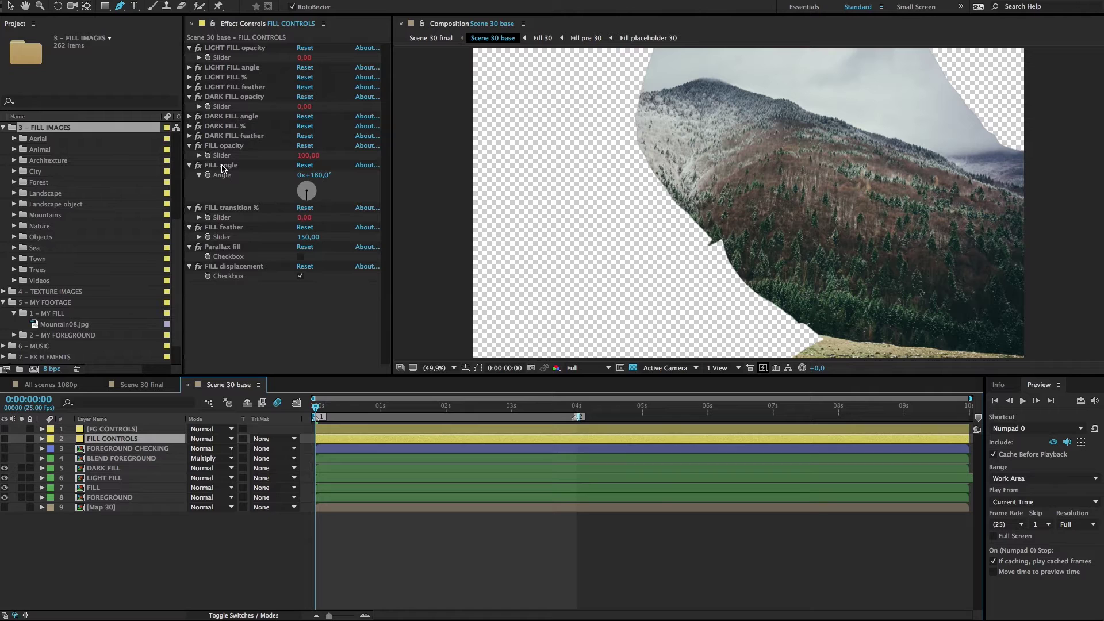
click(230, 147)
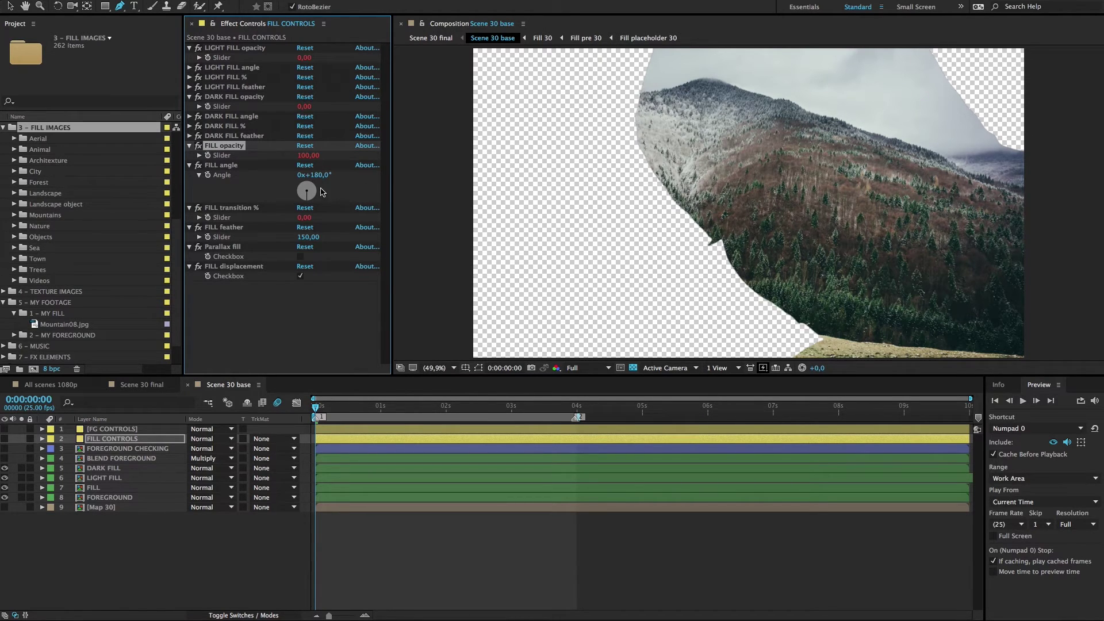
Step: Set FILL angle to about 33° and FILL transition to 62 so the face shows through
mouse_move(322, 191)
mouse_down()
mouse_move(309, 184)
mouse_move(330, 202)
mouse_move(309, 177)
mouse_move(339, 172)
mouse_move(315, 177)
mouse_up()
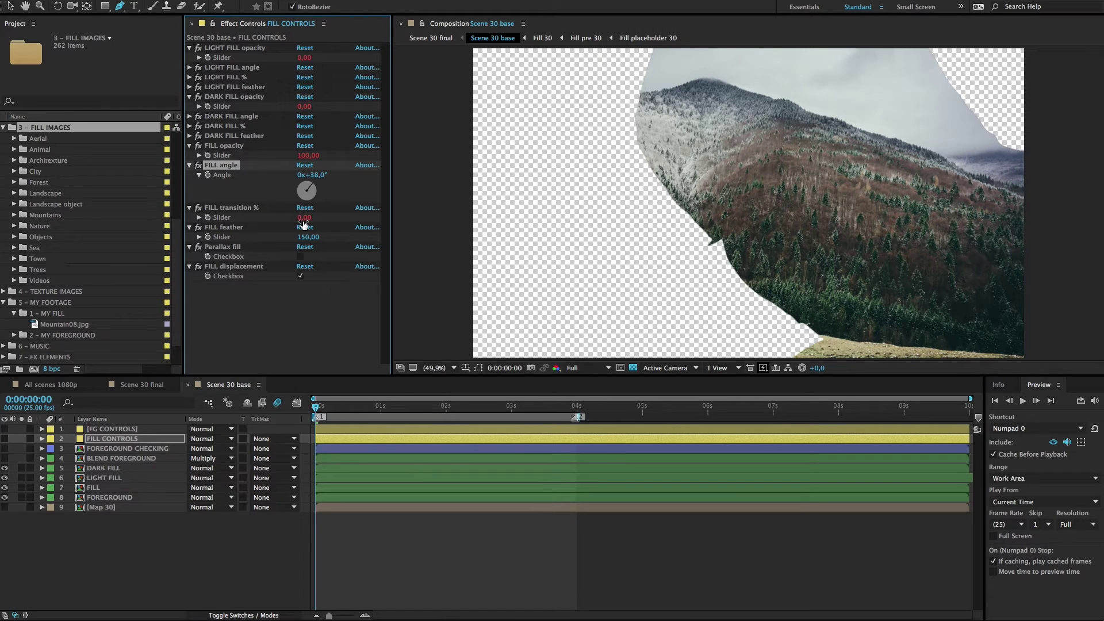
mouse_move(304, 225)
mouse_down()
mouse_move(366, 224)
mouse_move(306, 223)
mouse_up()
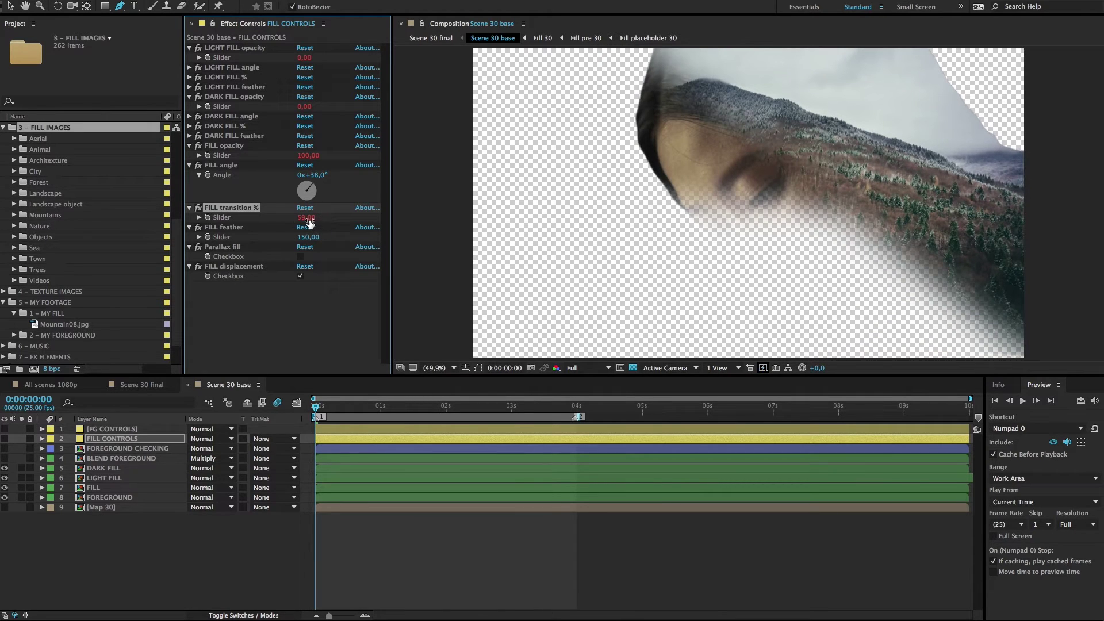
key(ctrl+z)
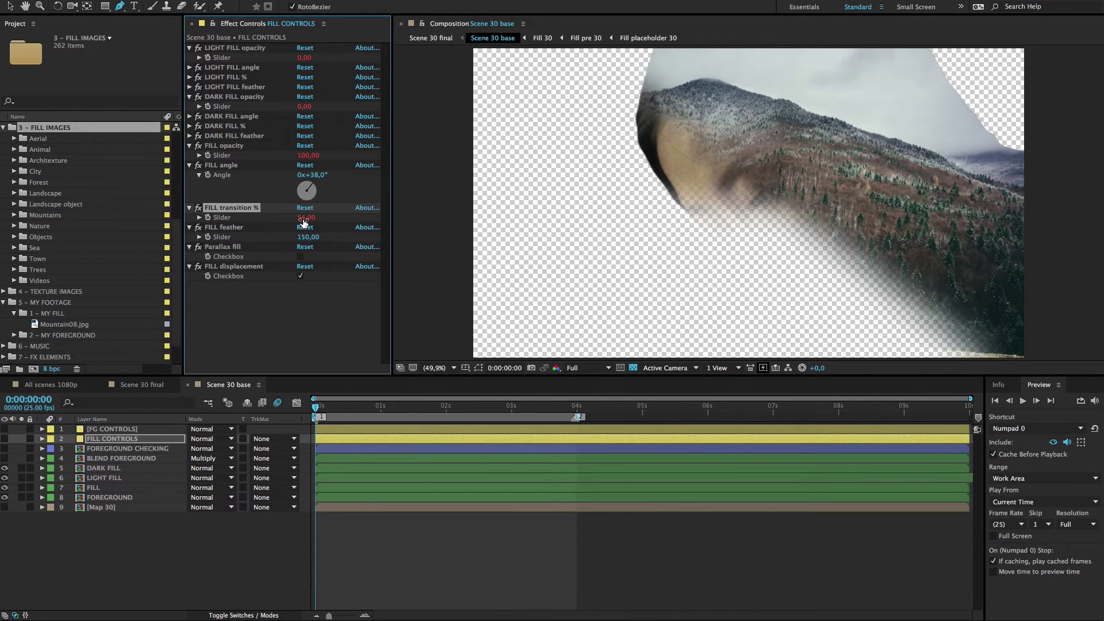
drag(304, 223, 312, 219)
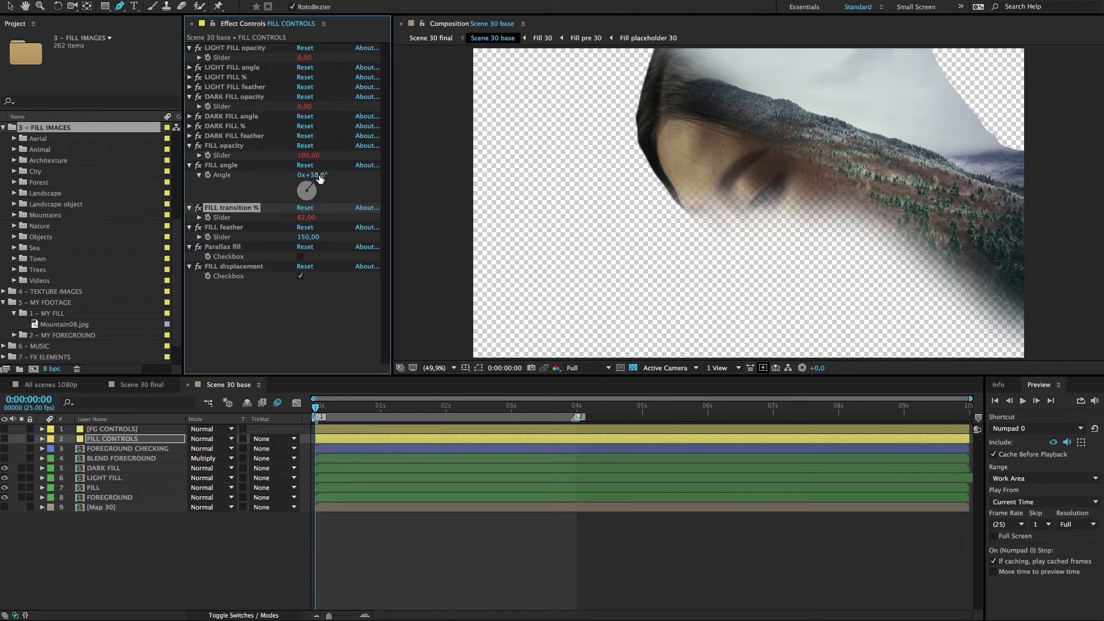
mouse_move(319, 178)
mouse_down()
mouse_move(306, 180)
mouse_move(319, 178)
mouse_up()
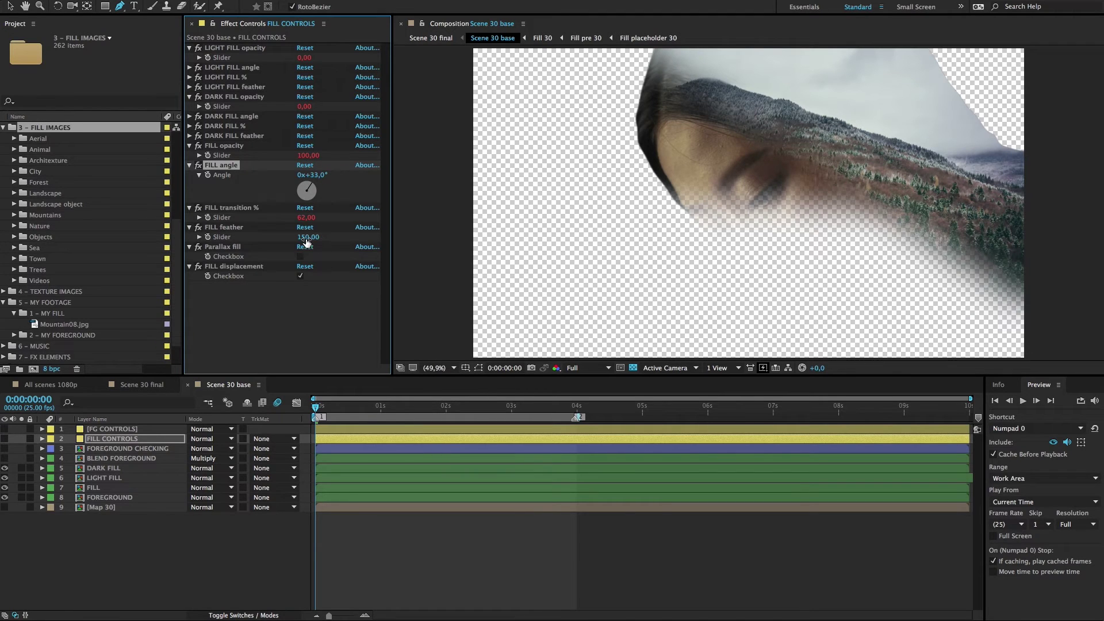
Step: Set FILL feather to 121 to soften the mountain's edge
click(307, 238)
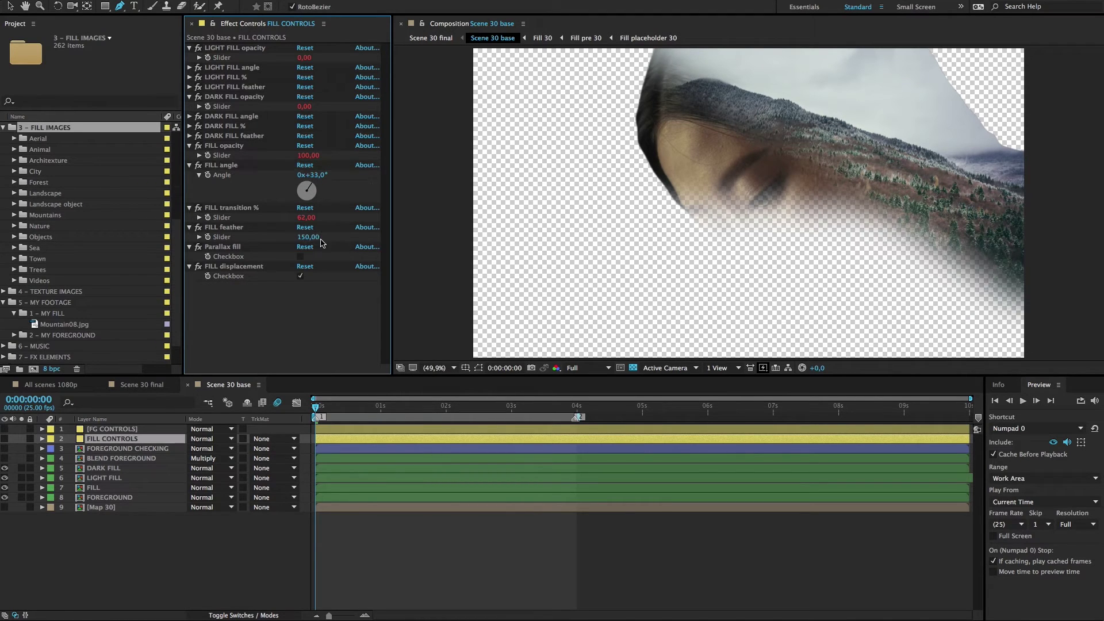
key(Return)
click(303, 238)
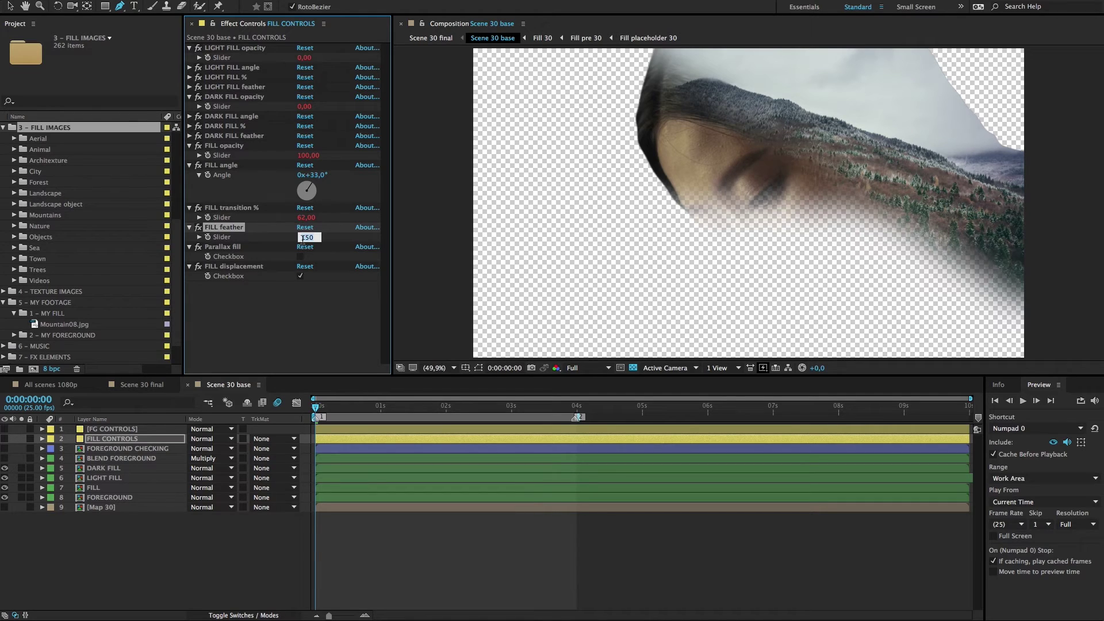
key(Return)
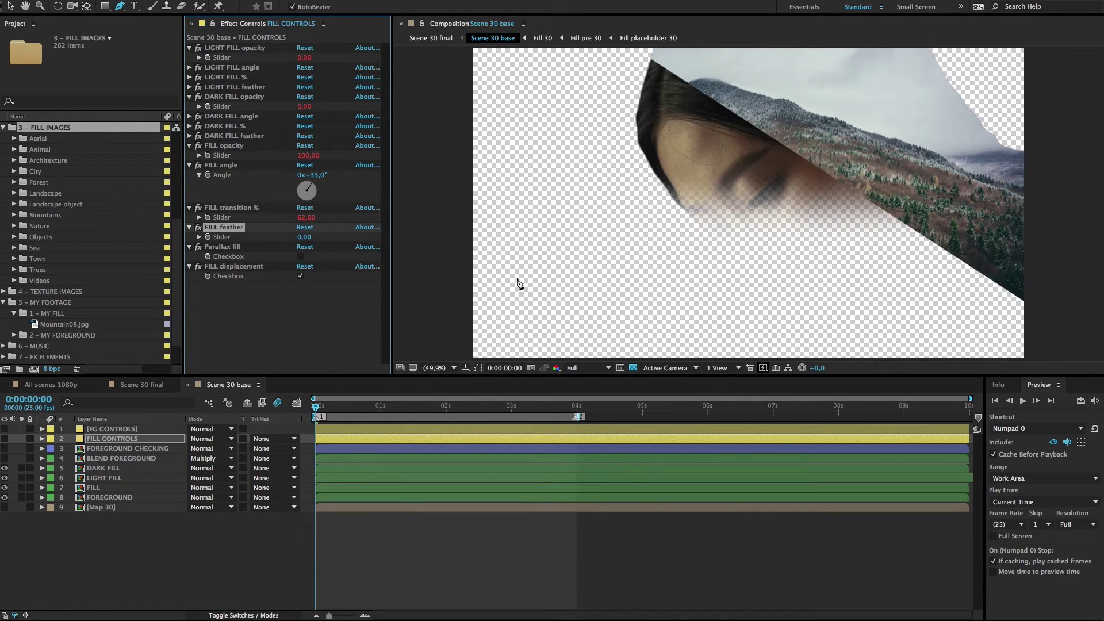
mouse_move(303, 241)
mouse_down()
mouse_move(335, 244)
mouse_move(313, 246)
mouse_up()
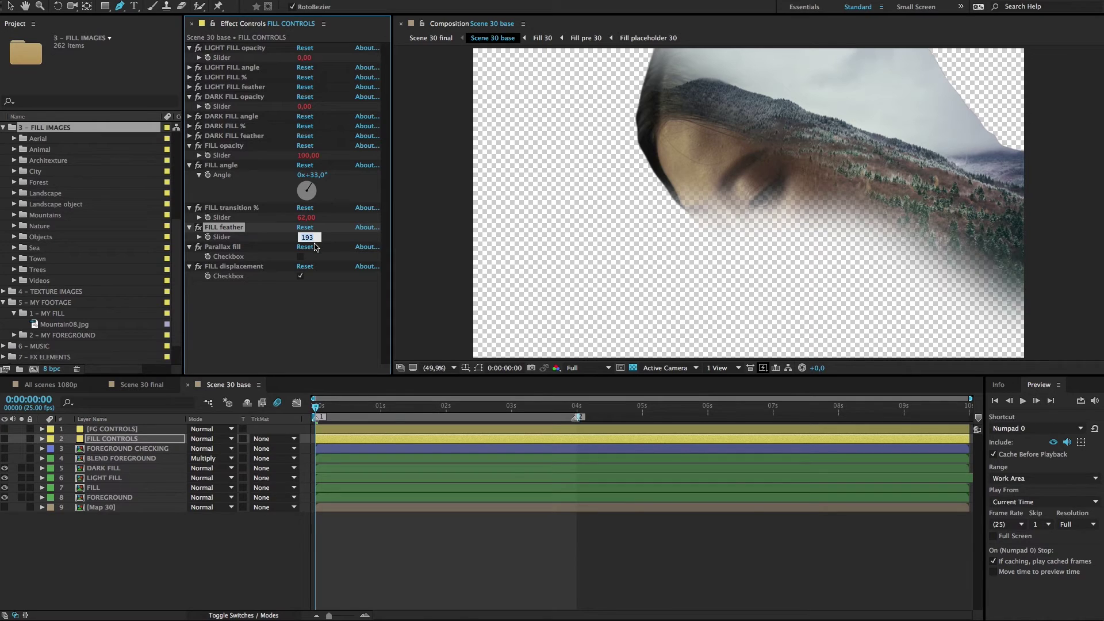
text(121)
key(Return)
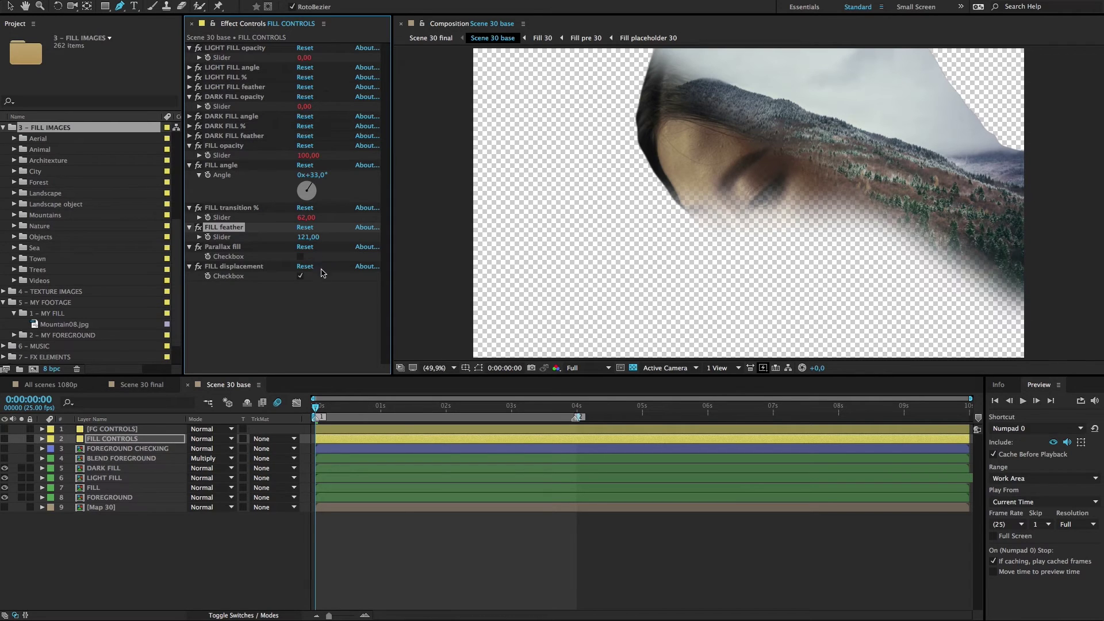
Step: Set FILL transition to 64 and FILL angle to 26°
click(305, 217)
text(64)
key(Return)
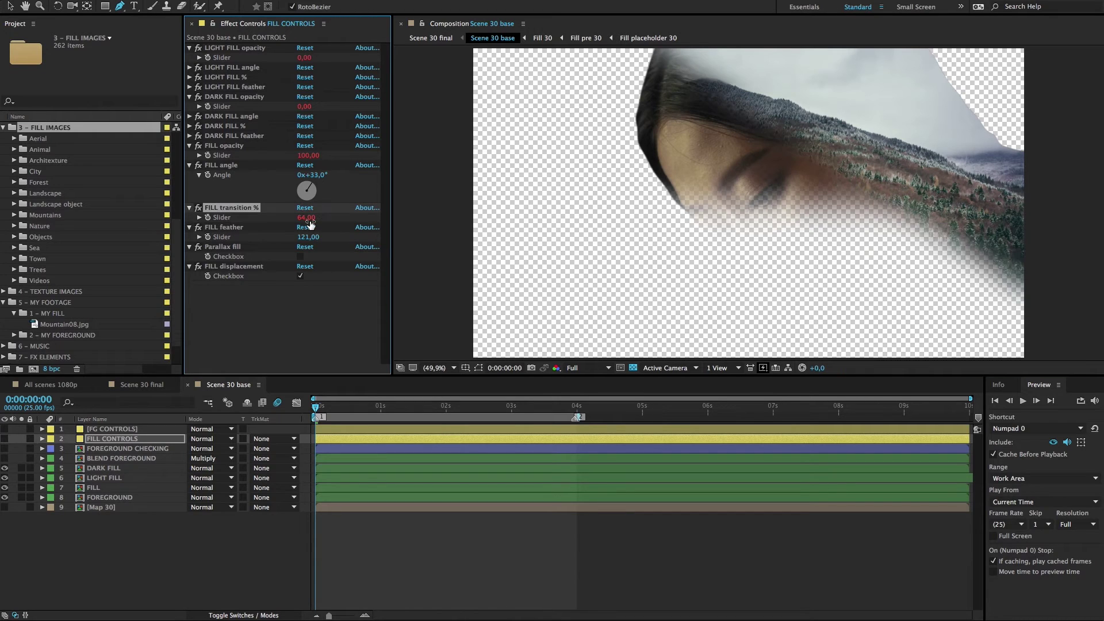
click(317, 176)
text(26)
key(Return)
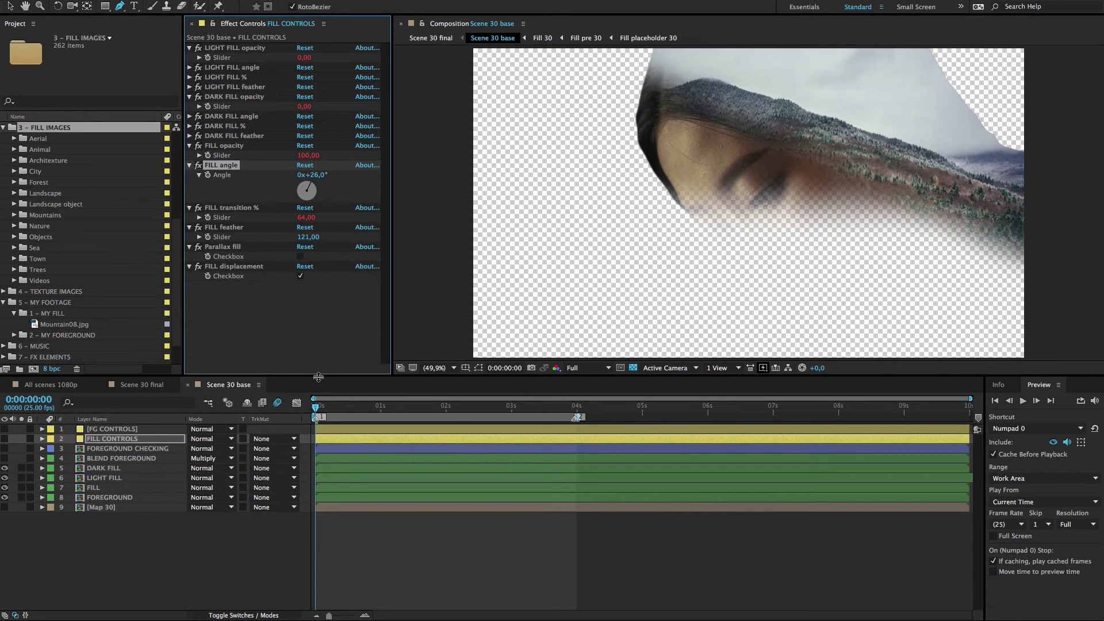
Step: On the FG CONTROLS layer, set FG angle to 204° and FG transition to 0
click(158, 432)
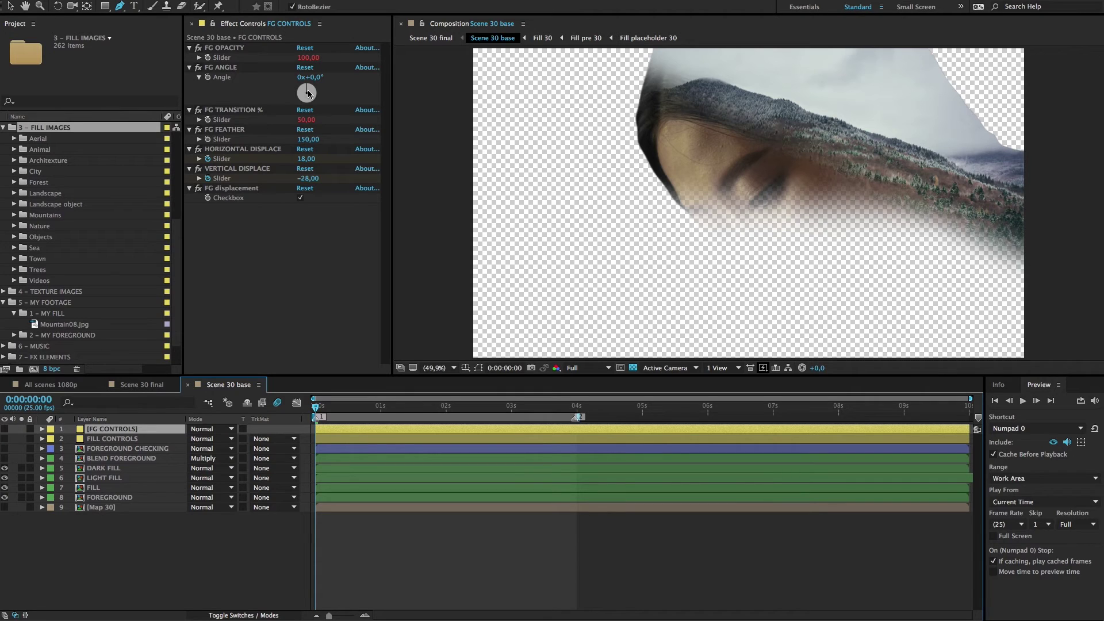
drag(305, 86, 302, 108)
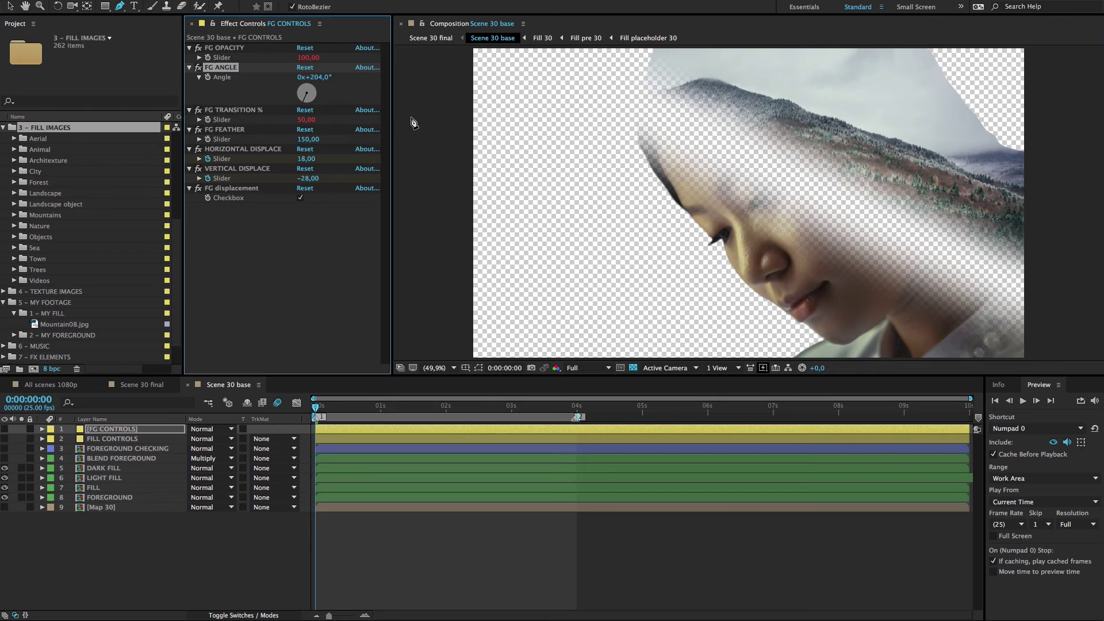
drag(306, 122, 284, 128)
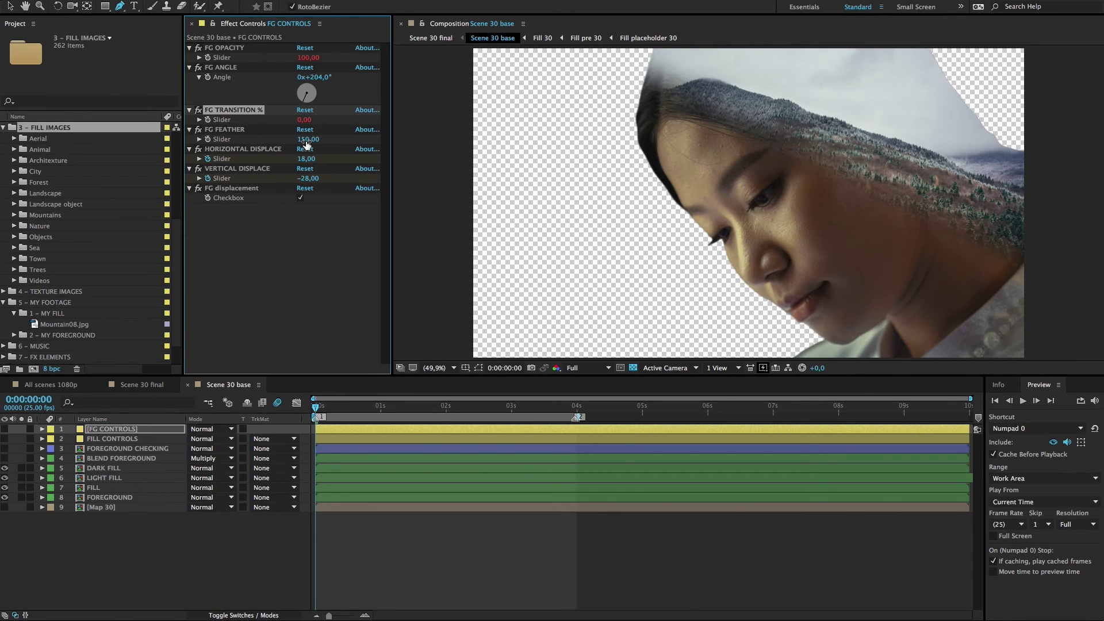
Step: Set FG feather to 81 and FG angle to -156°, keeping FG transition at 0
mouse_move(306, 143)
mouse_down()
mouse_move(257, 137)
mouse_move(311, 143)
mouse_up()
click(309, 140)
text(81)
key(Return)
drag(303, 121, 274, 121)
click(318, 78)
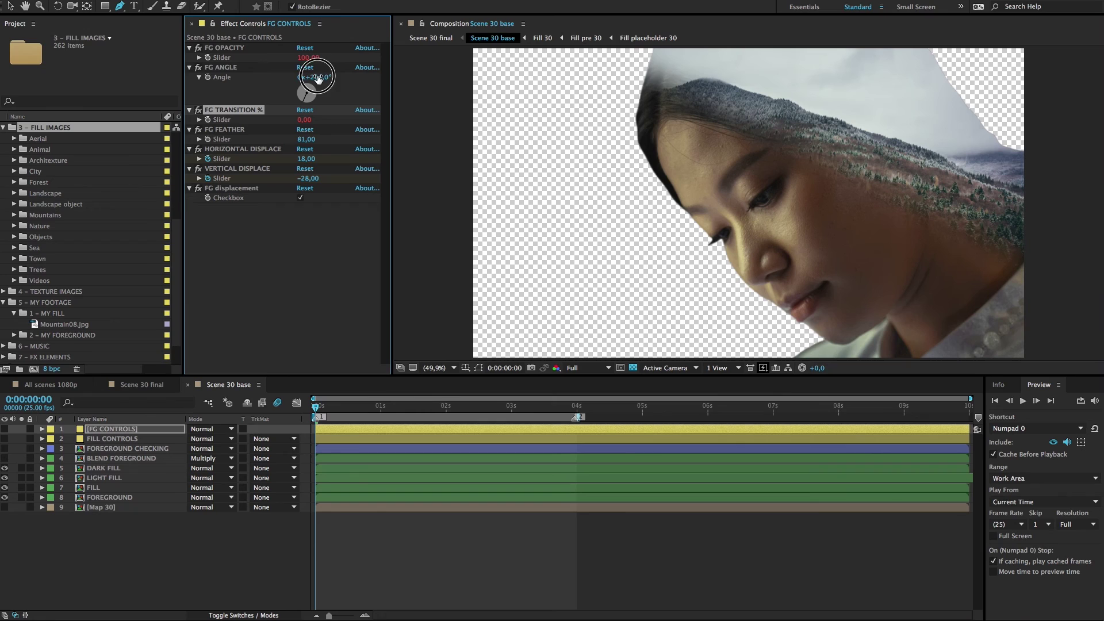
key(Return)
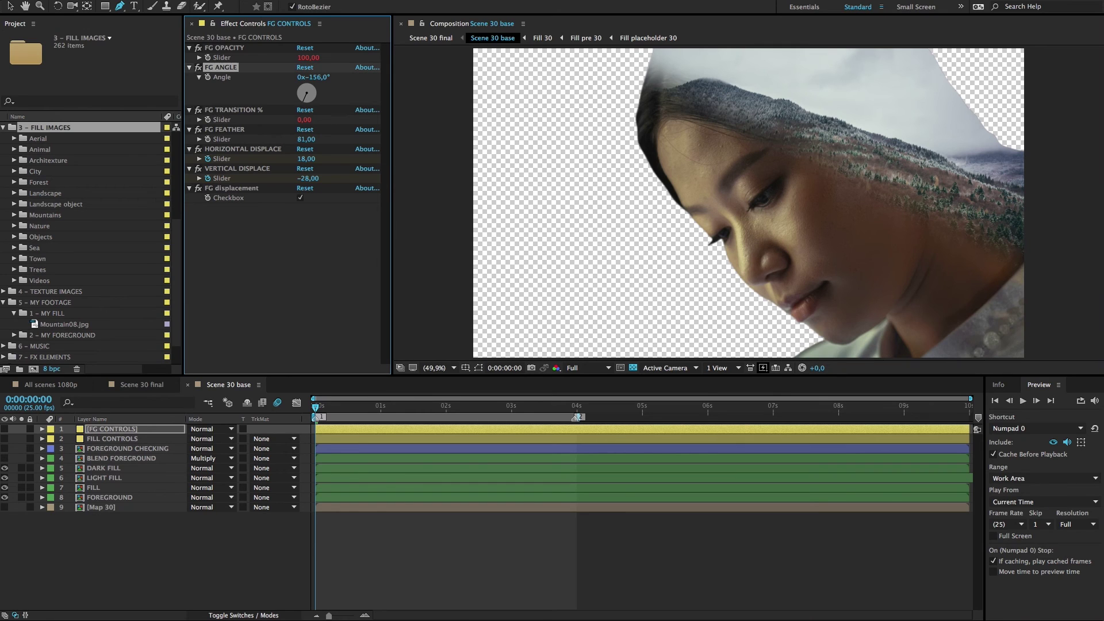